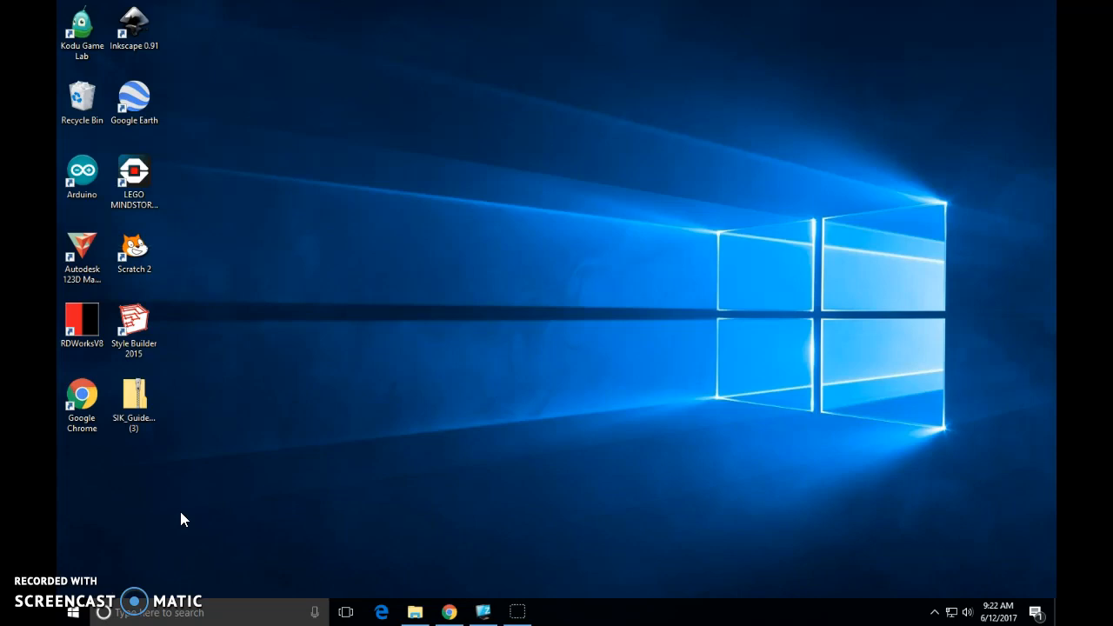
- Launch RDWorksV8 from the desktop
{"action": "left_click", "coordinate": [174, 511]}
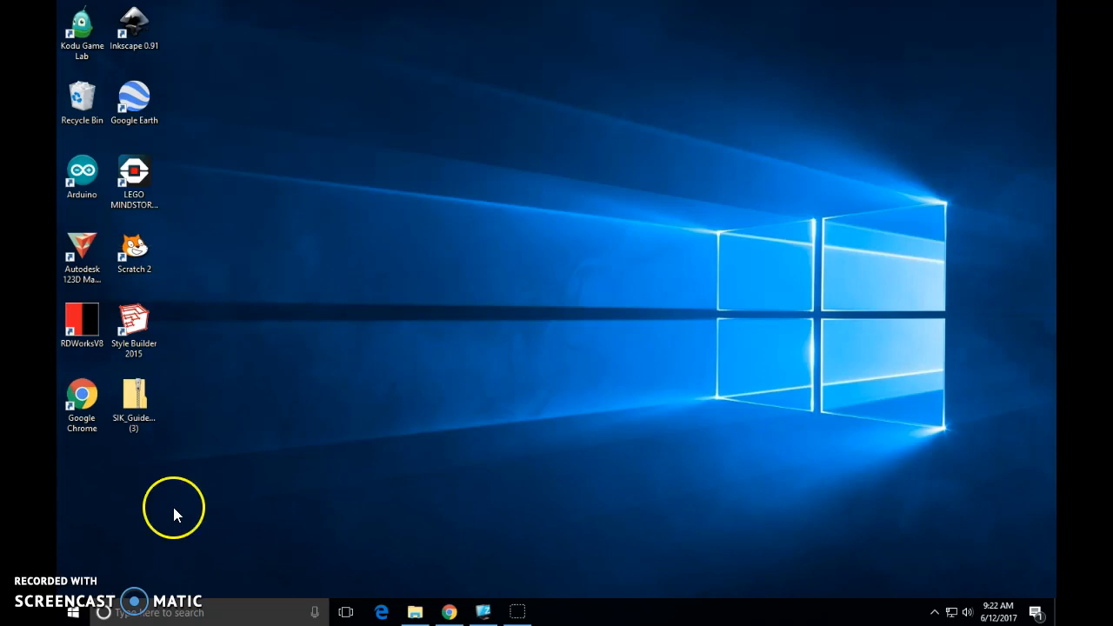
{"action": "double_click", "coordinate": [87, 327]}
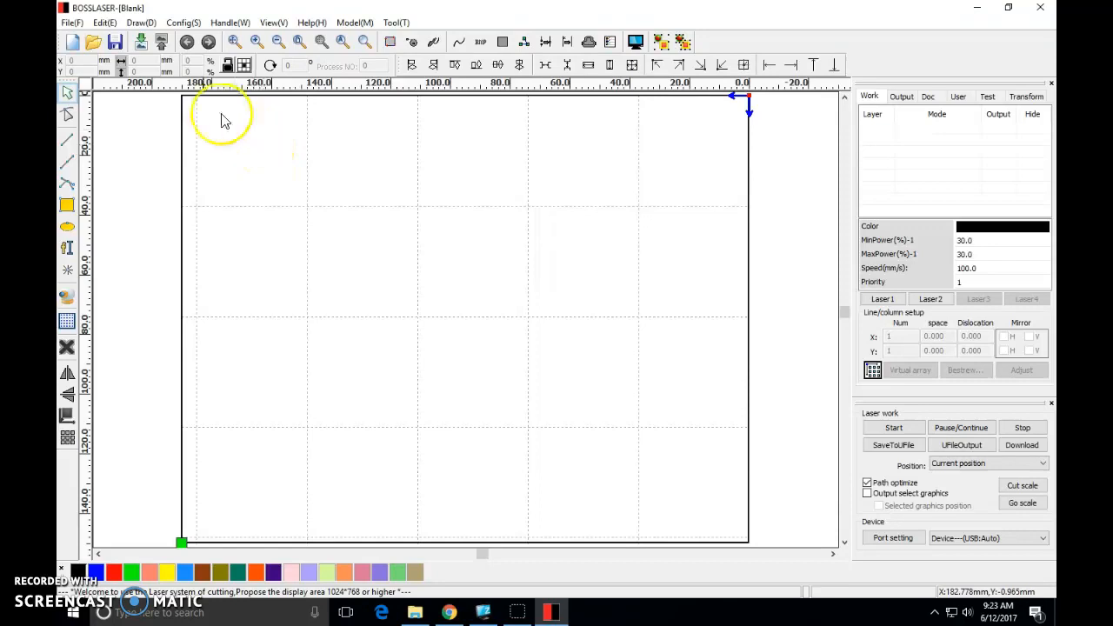
- Check the page width and height in the page settings and accept them
{"action": "left_click", "coordinate": [183, 24]}
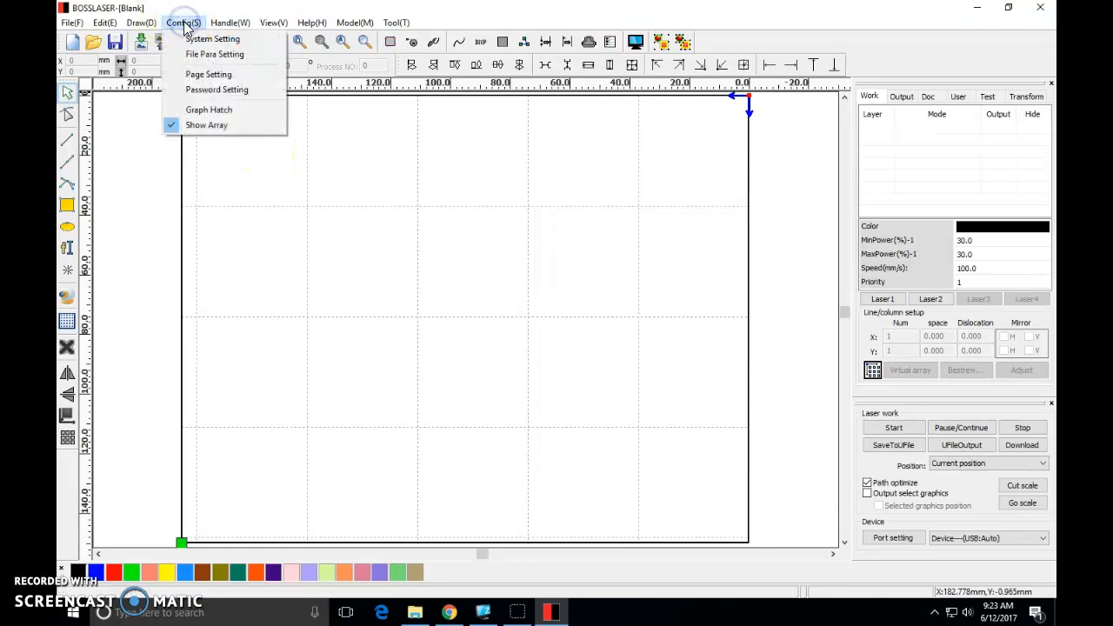
{"action": "left_click", "coordinate": [207, 75]}
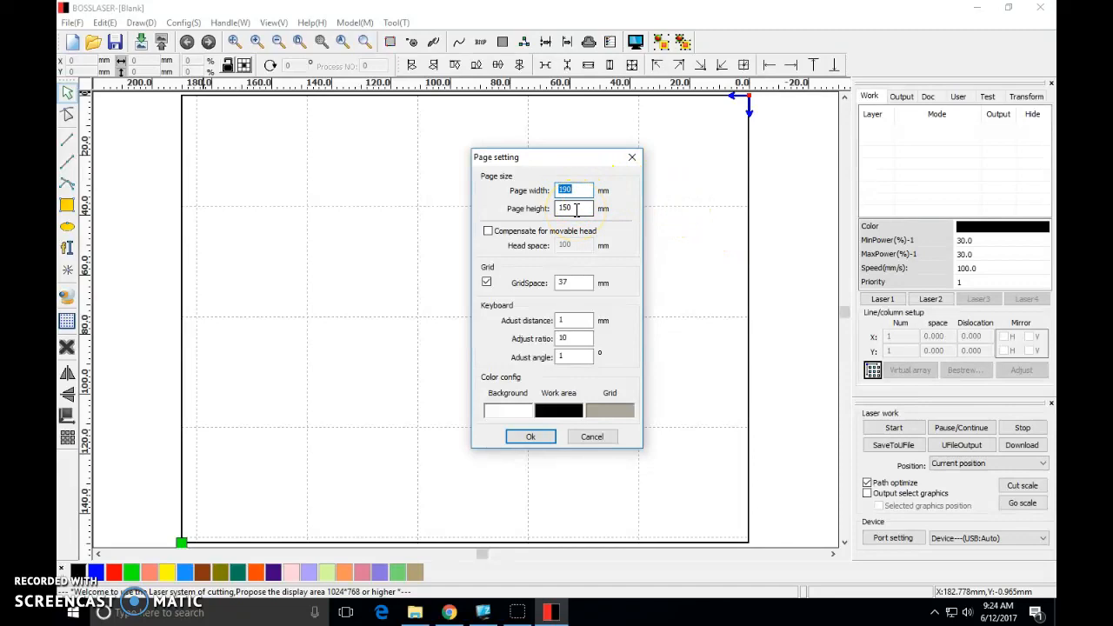
{"action": "left_click", "coordinate": [528, 436]}
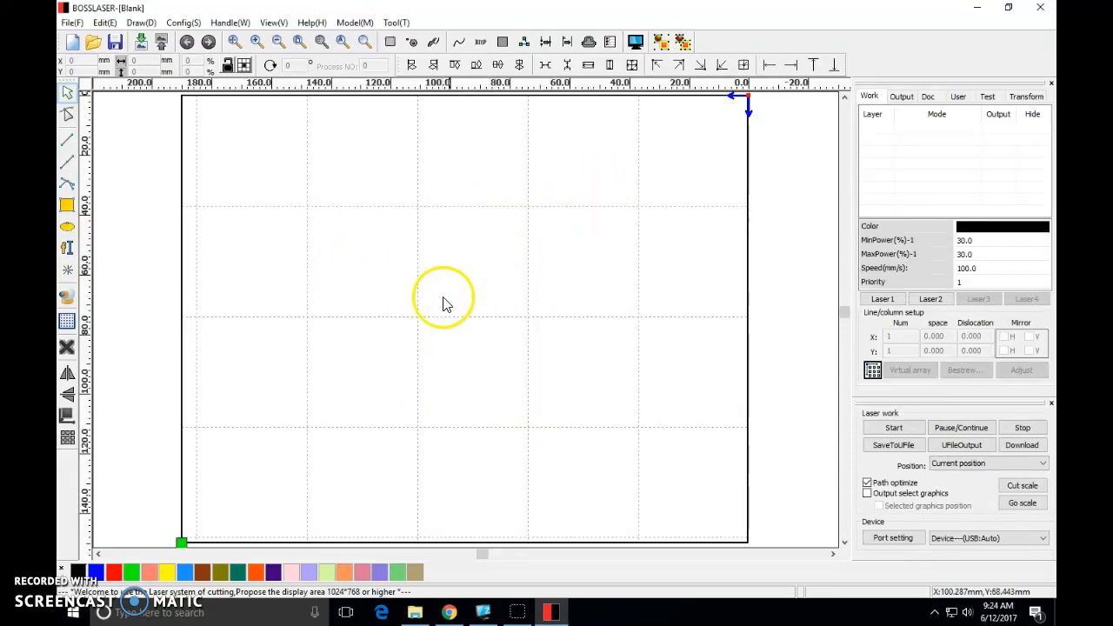
- Examine the blank work area and its corner markers at different magnifications and from shifted views
{"action": "scroll", "coordinate": [480, 323], "scroll_direction": "down", "scroll_amount": 2}
{"action": "scroll", "coordinate": [480, 322], "scroll_direction": "up", "scroll_amount": 4}
{"action": "scroll", "coordinate": [478, 322], "scroll_direction": "down", "scroll_amount": 2}
{"action": "left_click", "coordinate": [418, 339]}
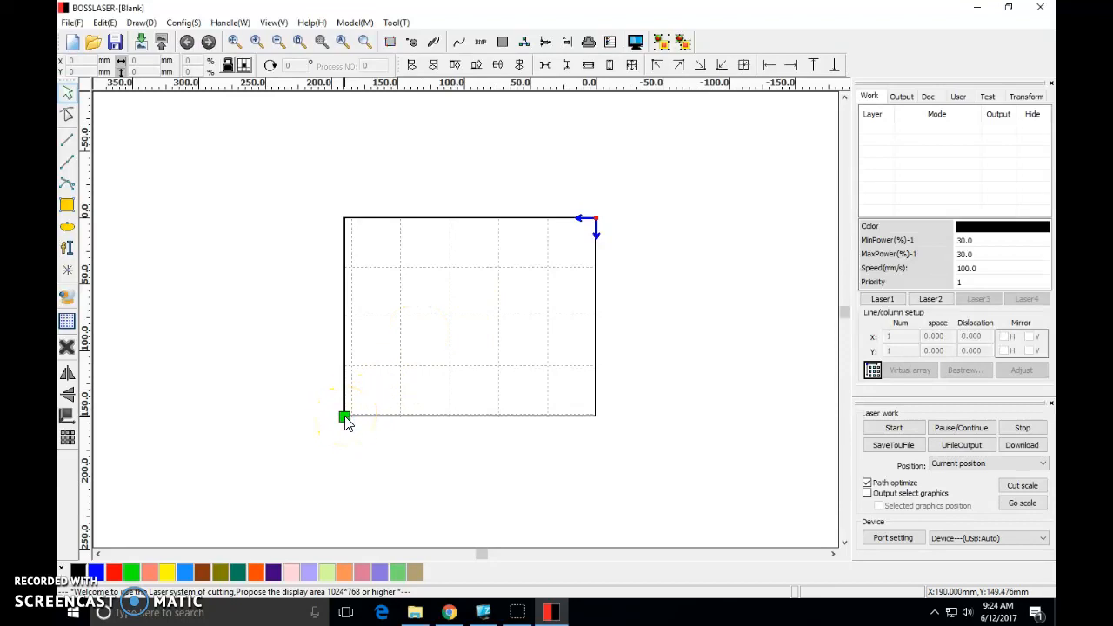
{"action": "scroll", "coordinate": [344, 418], "scroll_direction": "up", "scroll_amount": 10}
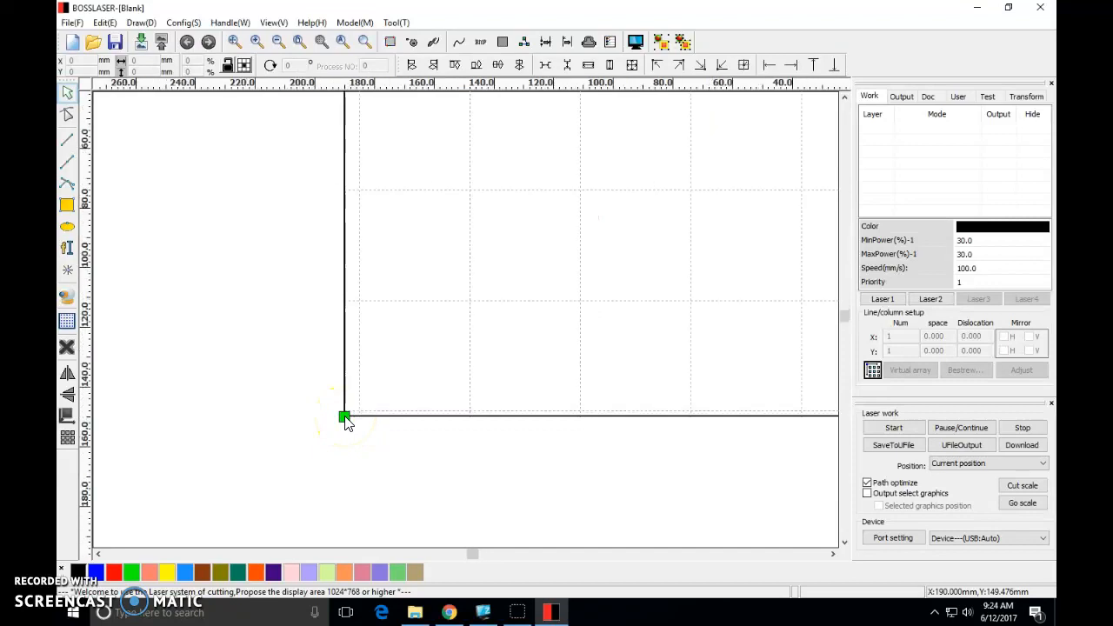
{"action": "scroll", "coordinate": [345, 419], "scroll_direction": "down", "scroll_amount": 8}
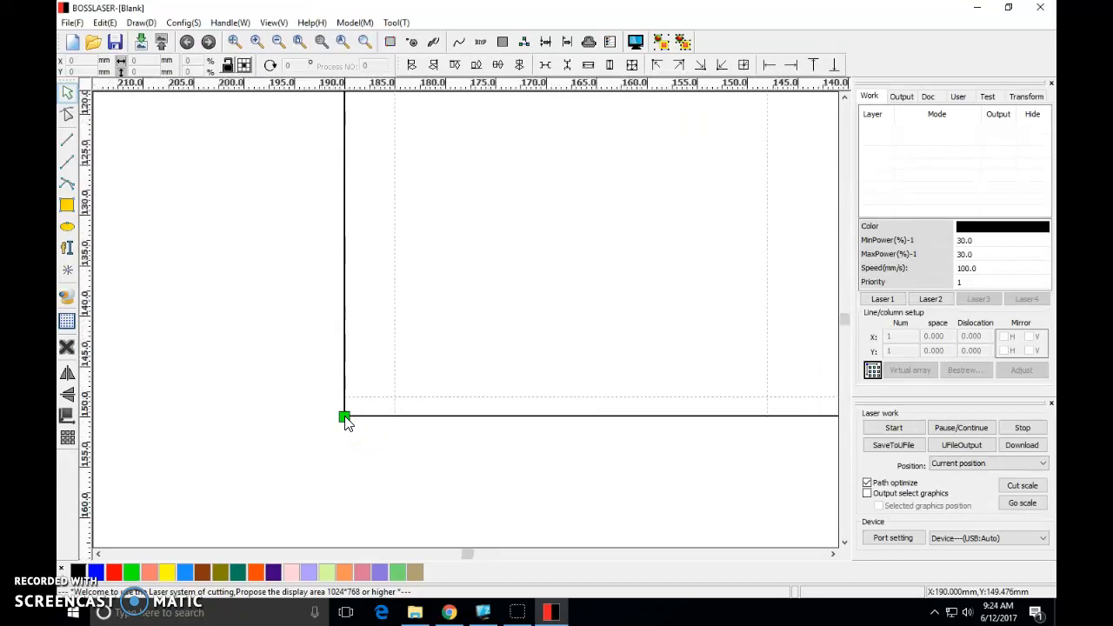
{"action": "scroll", "coordinate": [532, 302], "scroll_direction": "up", "scroll_amount": 3}
{"action": "scroll", "coordinate": [534, 303], "scroll_direction": "down", "scroll_amount": 5}
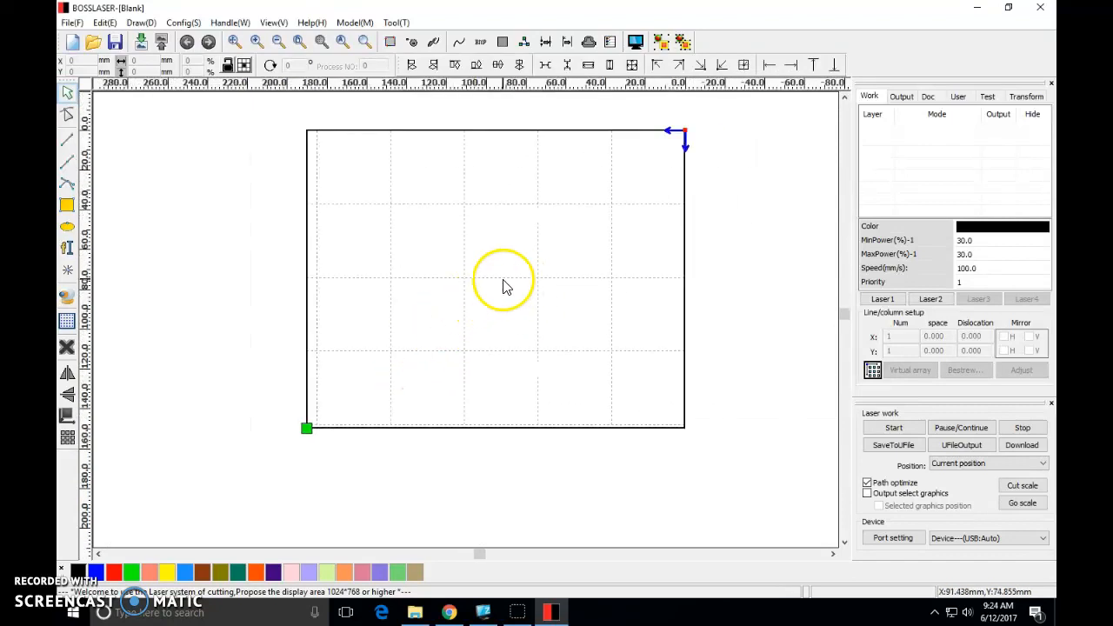
{"action": "scroll", "coordinate": [663, 229], "scroll_direction": "up", "scroll_amount": 5}
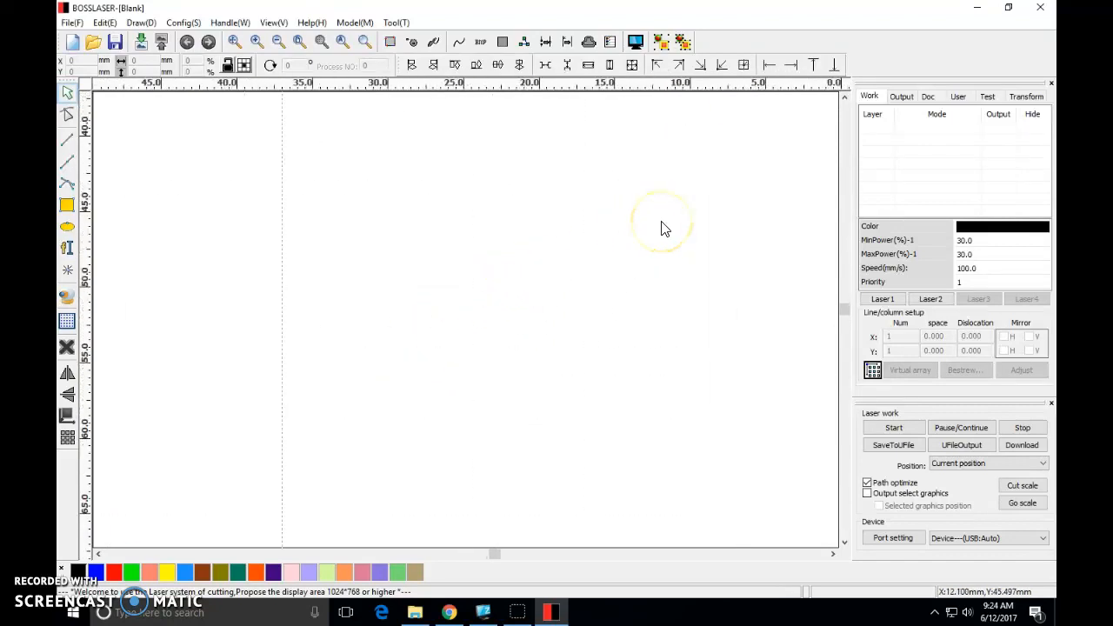
{"action": "scroll", "coordinate": [661, 229], "scroll_direction": "down", "scroll_amount": 4}
{"action": "left_click", "coordinate": [462, 287]}
{"action": "scroll", "coordinate": [462, 290], "scroll_direction": "down", "scroll_amount": 2}
{"action": "middle_click_drag", "start_coordinate": [454, 284], "coordinate": [474, 309]}
{"action": "scroll", "coordinate": [392, 263], "scroll_direction": "up", "scroll_amount": 4}
{"action": "scroll", "coordinate": [392, 268], "scroll_direction": "down", "scroll_amount": 4}
{"action": "left_click", "coordinate": [449, 292]}
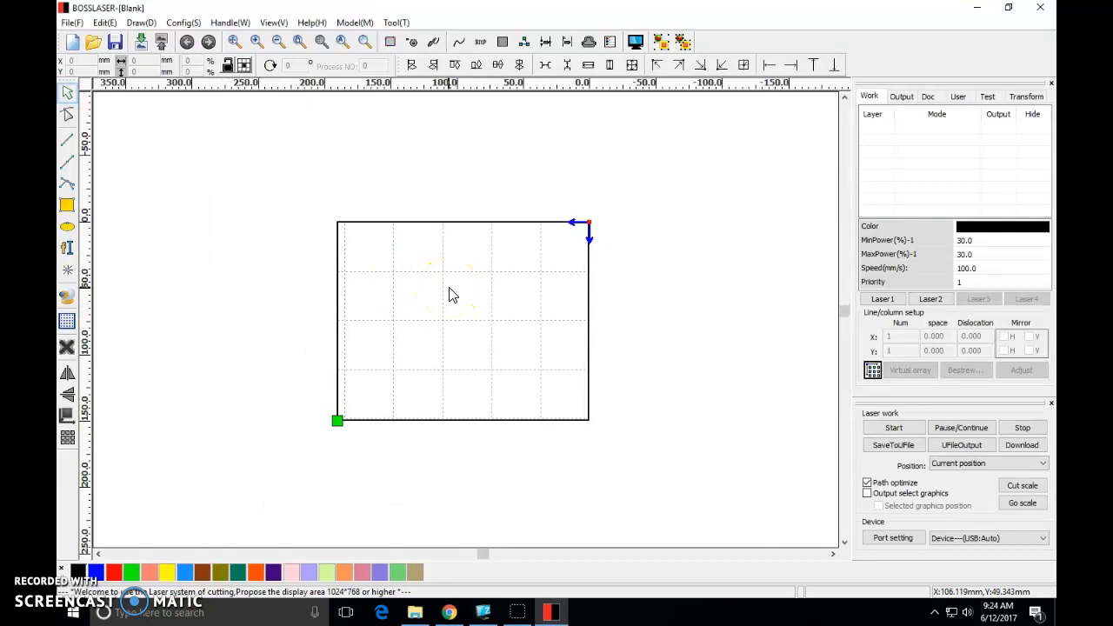
{"action": "left_click", "coordinate": [472, 310]}
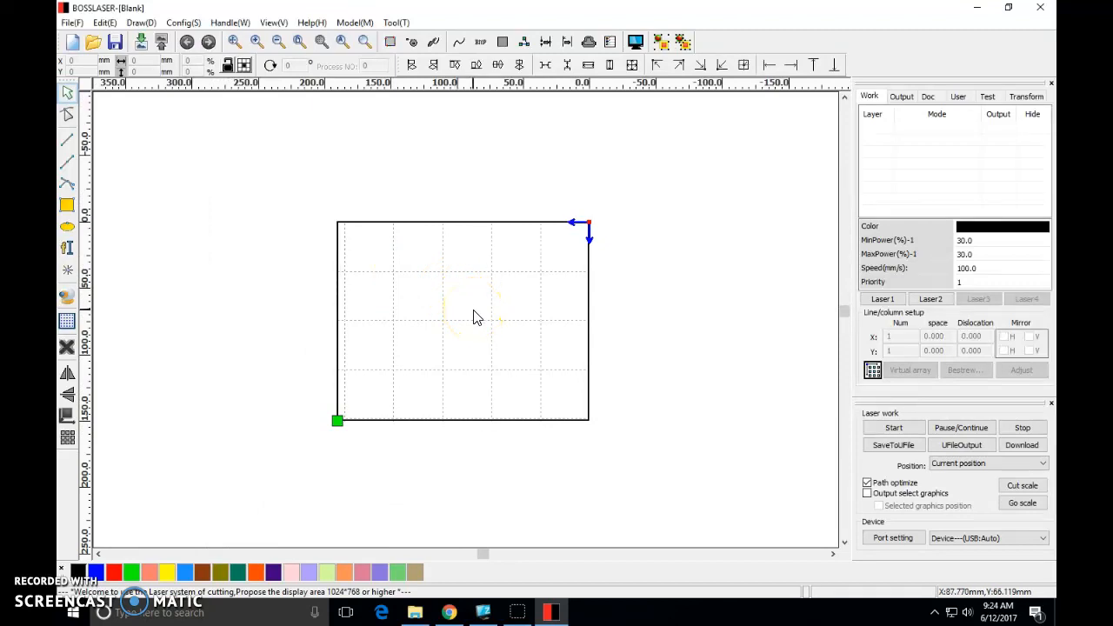
{"action": "middle_click_drag", "start_coordinate": [473, 318], "coordinate": [472, 288]}
{"action": "scroll", "coordinate": [474, 291], "scroll_direction": "up", "scroll_amount": 4}
{"action": "scroll", "coordinate": [474, 294], "scroll_direction": "down", "scroll_amount": 3}
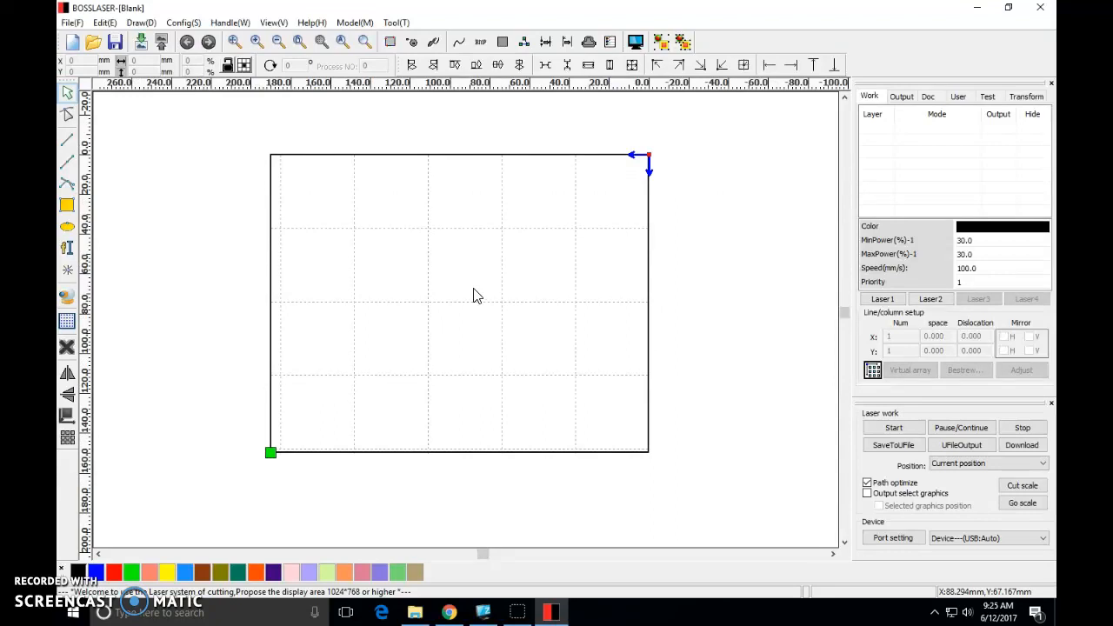
{"action": "scroll", "coordinate": [474, 295], "scroll_direction": "up", "scroll_amount": 1}
{"action": "scroll", "coordinate": [473, 296], "scroll_direction": "down", "scroll_amount": 1}
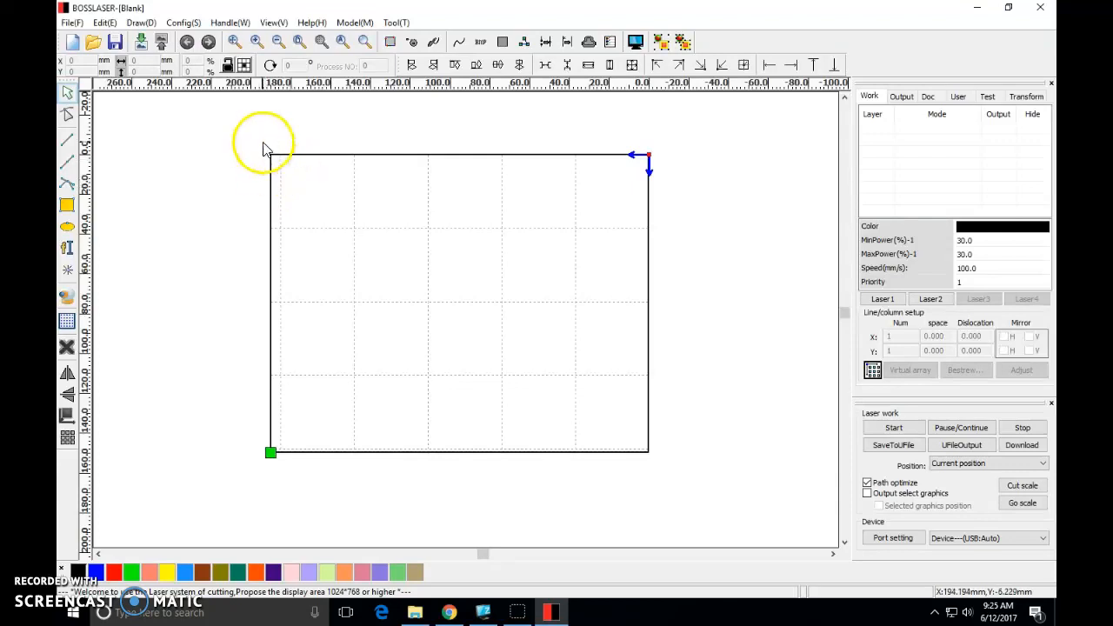
- Save the blank file as Test in the Staff cutting boards folder, inside Design Tech on the STUDENTS drive
{"action": "left_click", "coordinate": [72, 23]}
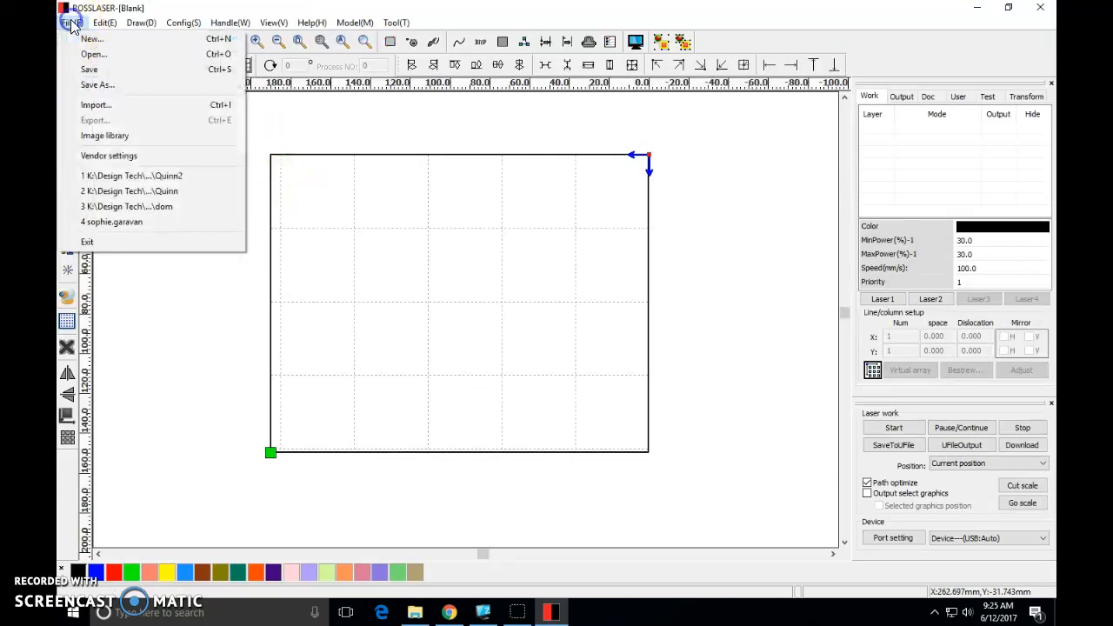
{"action": "left_click", "coordinate": [95, 87]}
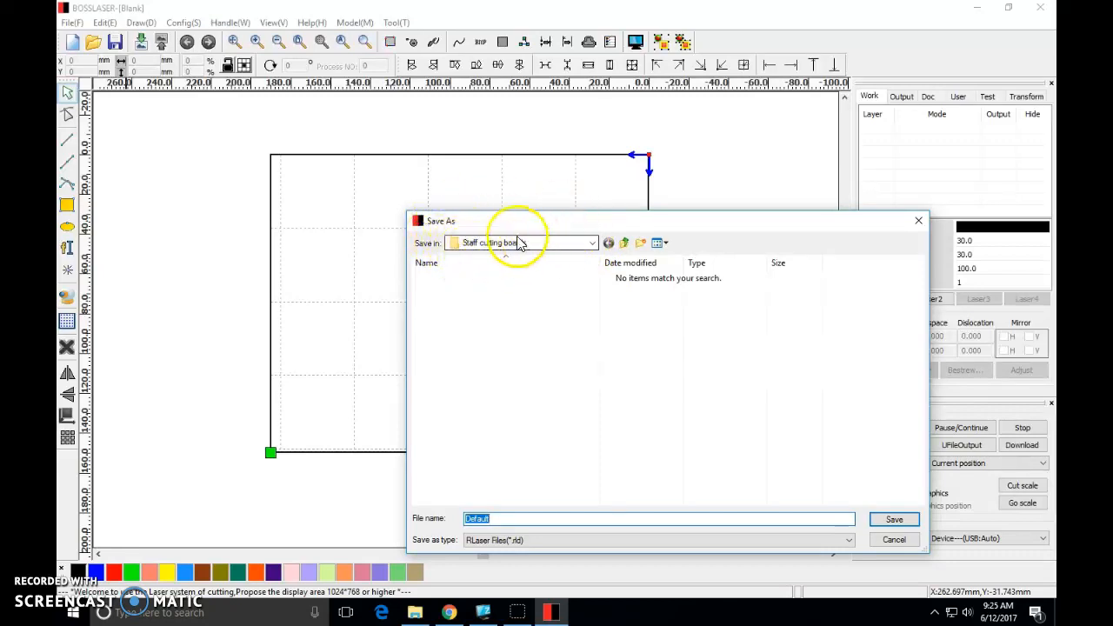
{"action": "left_click", "coordinate": [591, 244]}
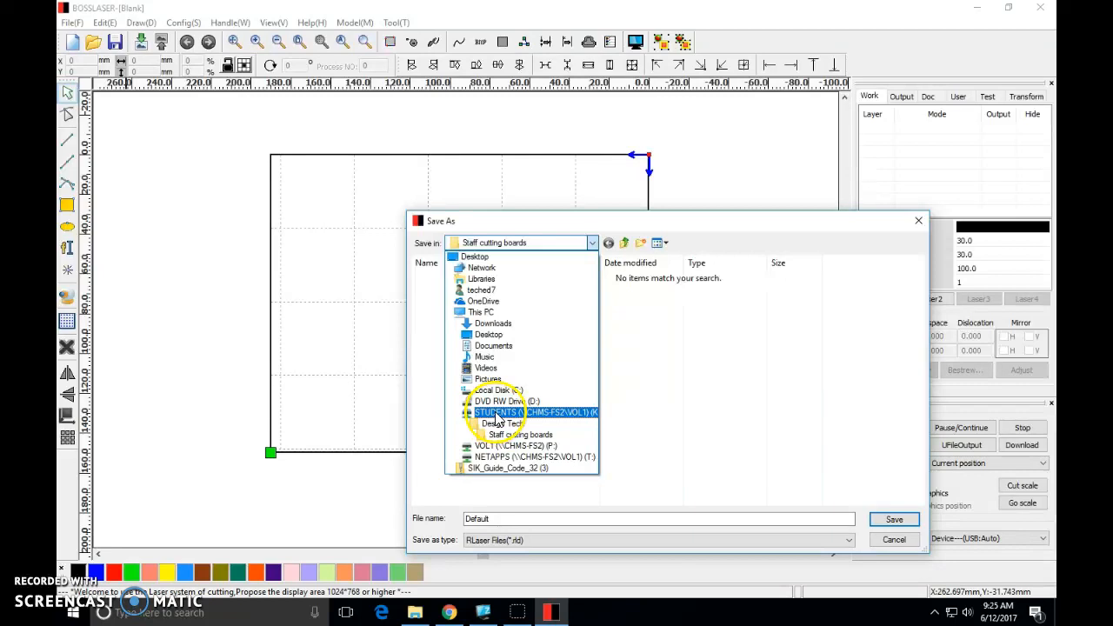
{"action": "left_click", "coordinate": [496, 414]}
{"action": "left_click", "coordinate": [448, 293]}
{"action": "double_click", "coordinate": [448, 293]}
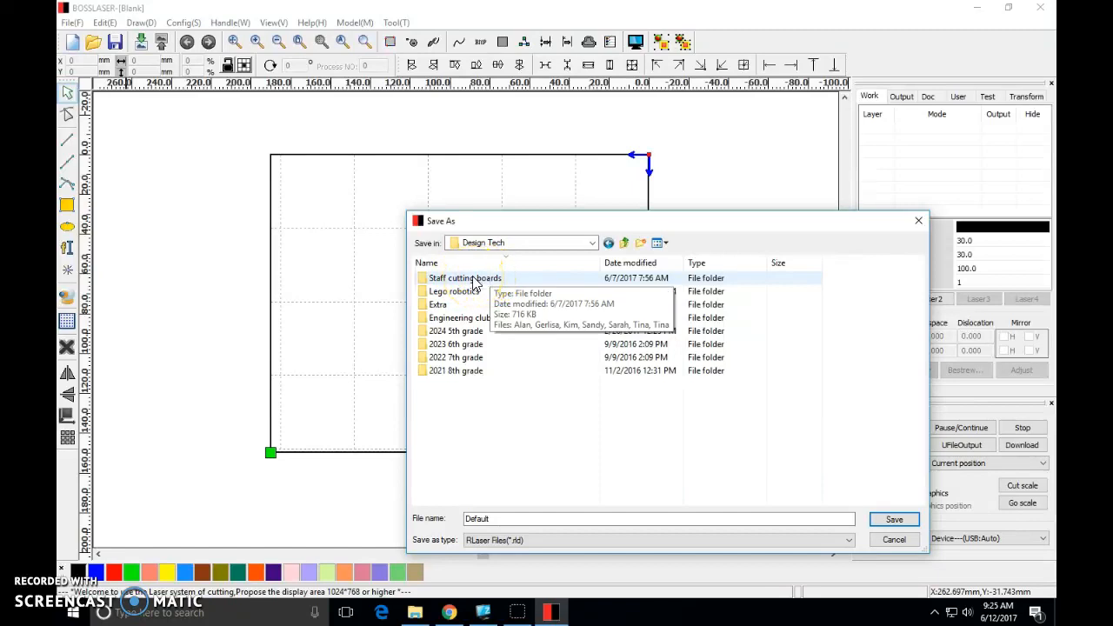
{"action": "double_click", "coordinate": [474, 280]}
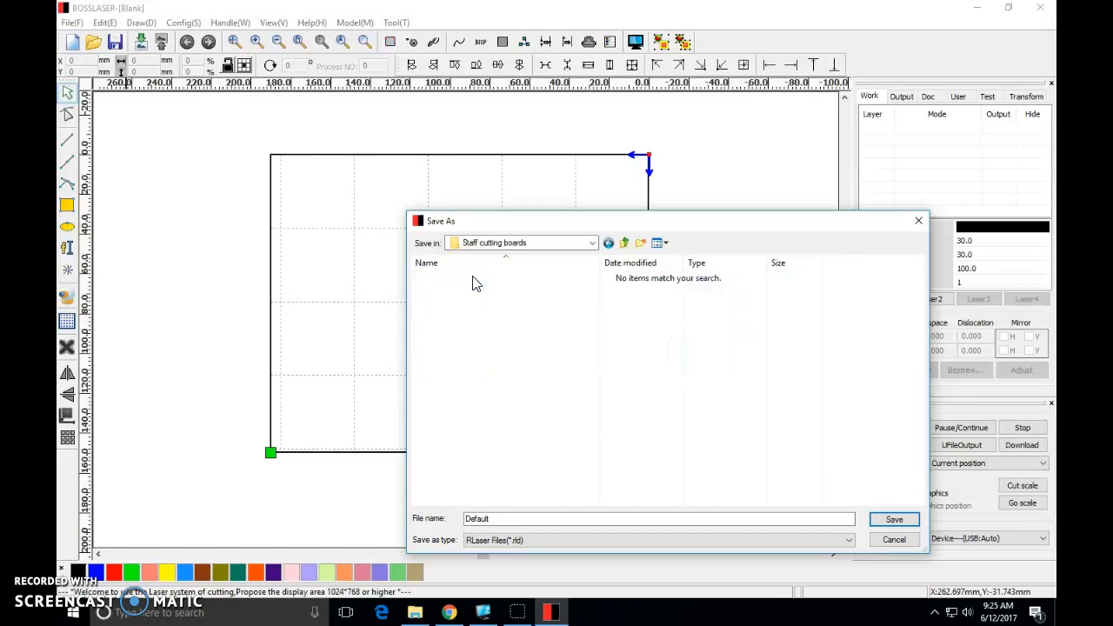
{"action": "left_click_drag", "start_coordinate": [489, 518], "coordinate": [422, 526]}
{"action": "type", "text": "Test"}
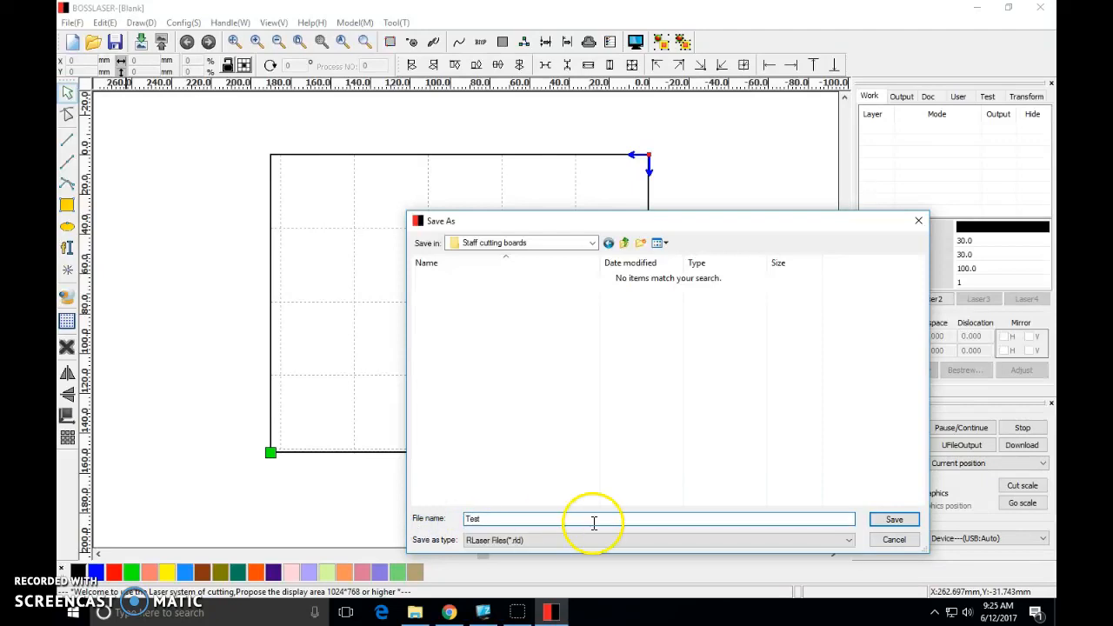
{"action": "left_click", "coordinate": [898, 519]}
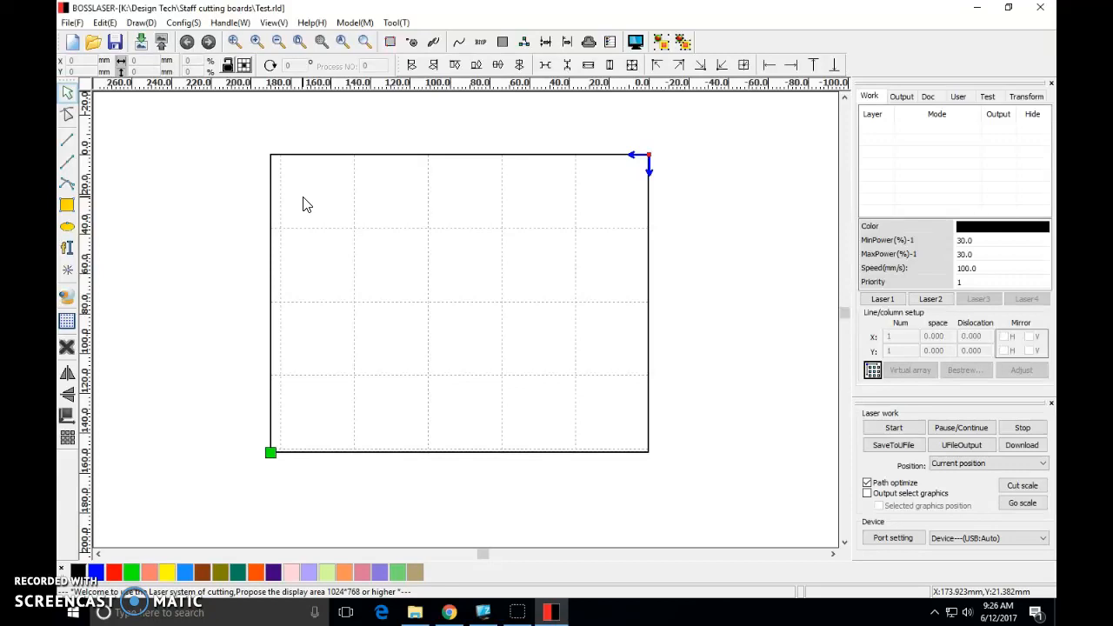
- Start a text object in the lower middle of the work area and replace the sample text with "Hello world!"
{"action": "left_click", "coordinate": [68, 249]}
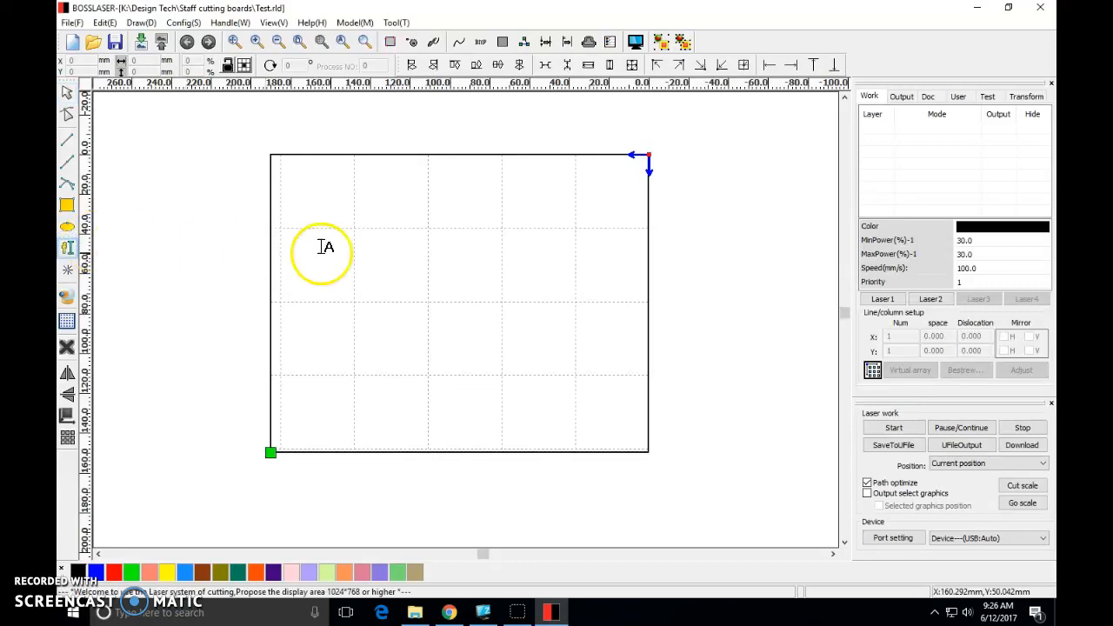
{"action": "left_click", "coordinate": [476, 357]}
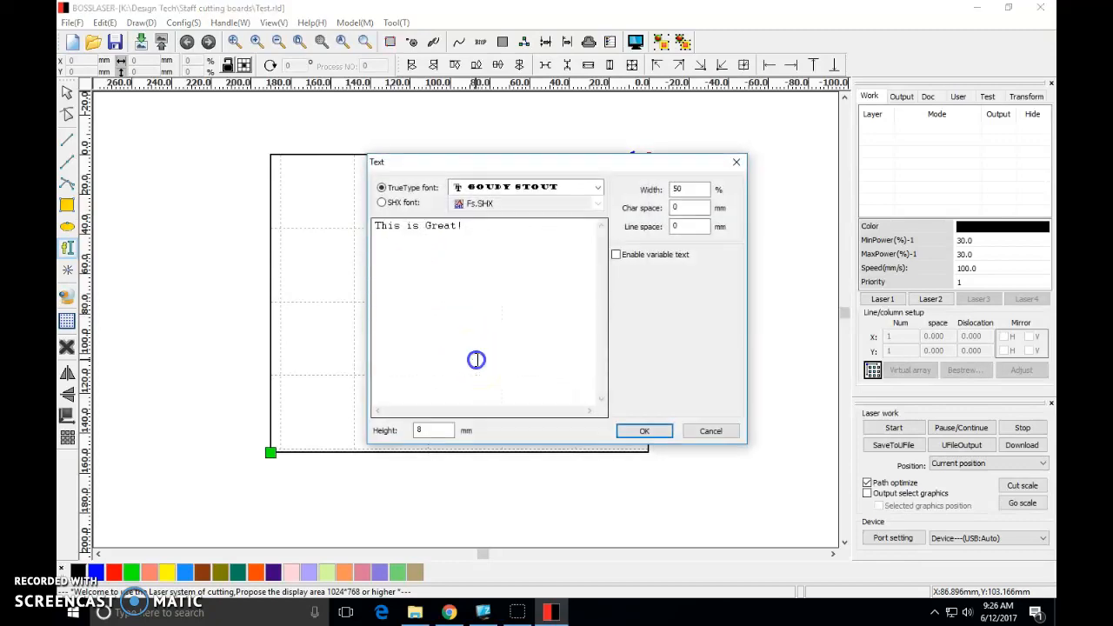
{"action": "left_click_drag", "start_coordinate": [479, 225], "coordinate": [355, 227]}
{"action": "type", "text": "Hi"}
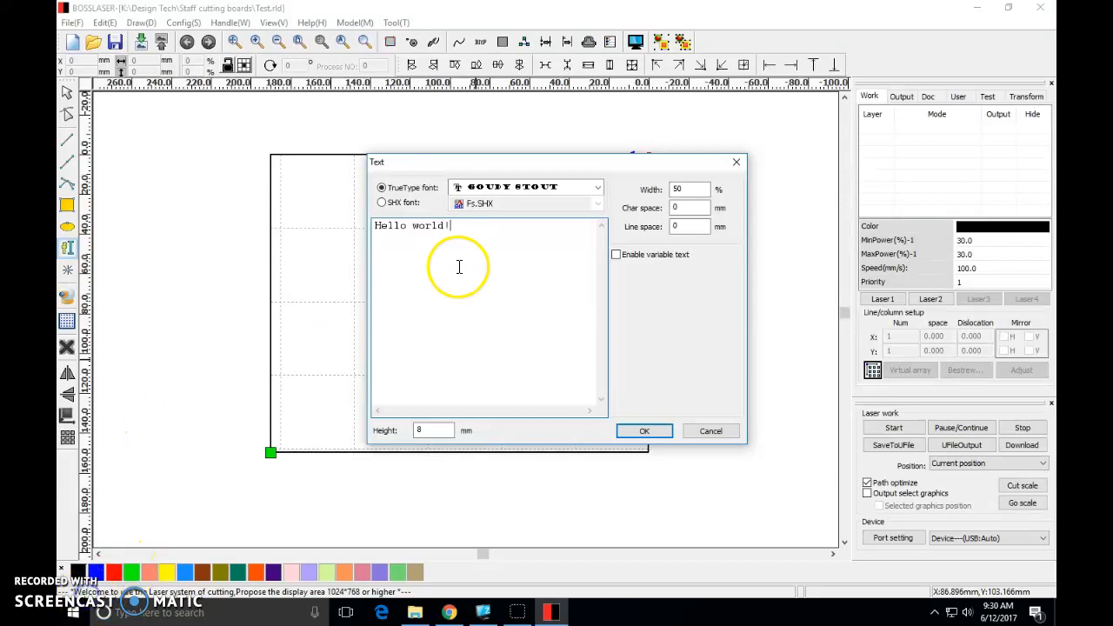
- Set the text's TrueType font to Imprint MT Shadow and place the text on the work area
{"action": "left_click", "coordinate": [598, 187]}
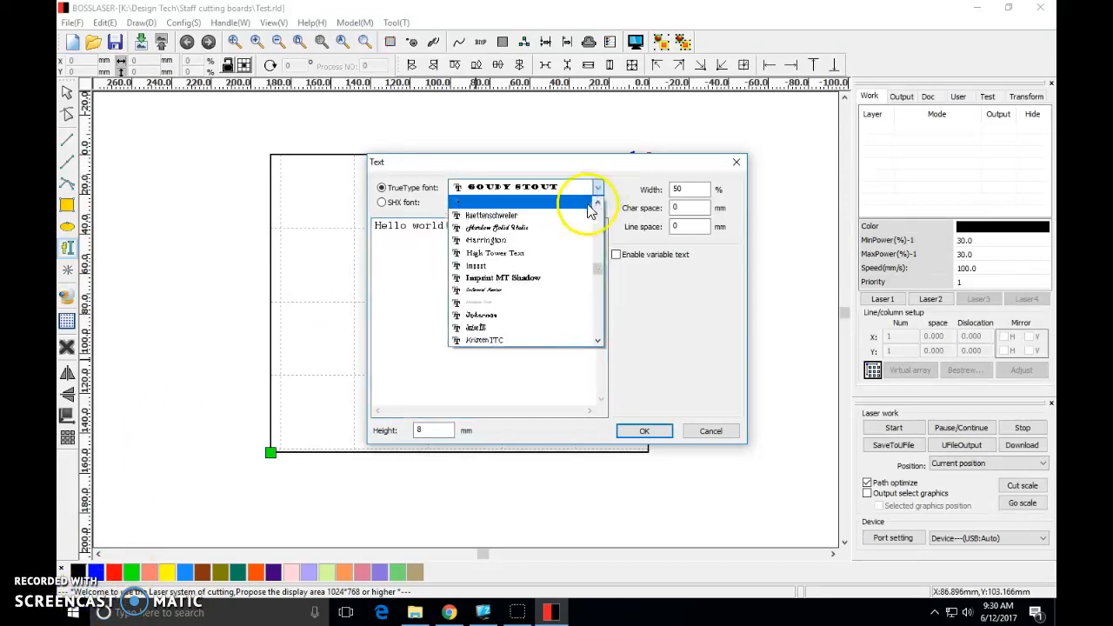
{"action": "scroll", "coordinate": [535, 276], "scroll_direction": "down", "scroll_amount": 2}
{"action": "scroll", "coordinate": [534, 276], "scroll_direction": "down", "scroll_amount": 1}
{"action": "scroll", "coordinate": [535, 276], "scroll_direction": "up", "scroll_amount": 5}
{"action": "scroll", "coordinate": [535, 277], "scroll_direction": "up", "scroll_amount": 4}
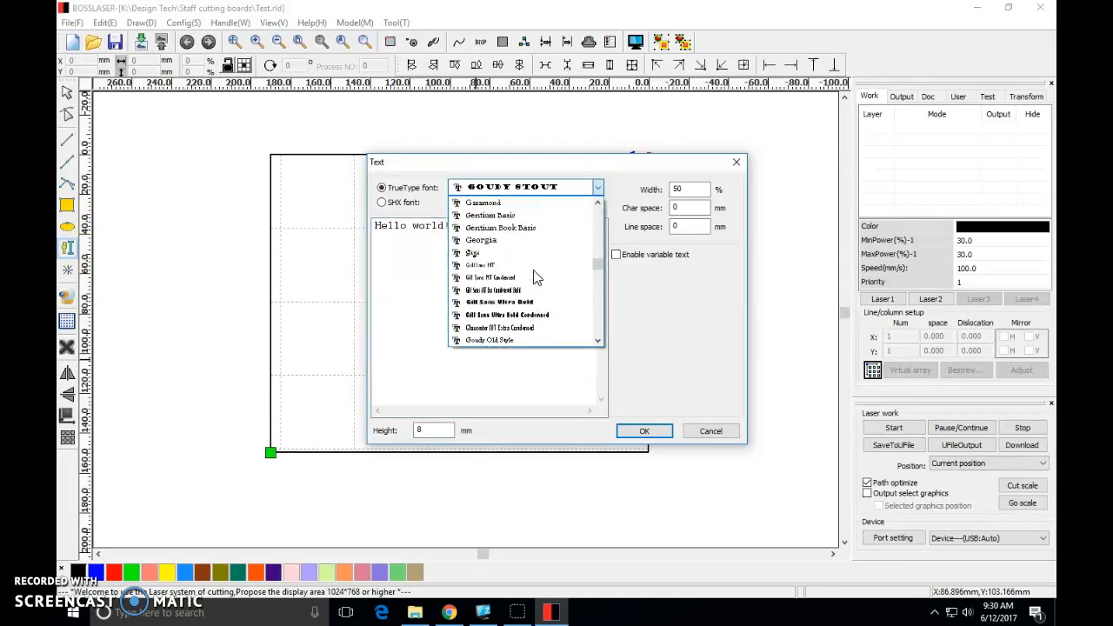
{"action": "scroll", "coordinate": [535, 277], "scroll_direction": "down", "scroll_amount": 5}
{"action": "scroll", "coordinate": [532, 276], "scroll_direction": "down", "scroll_amount": 2}
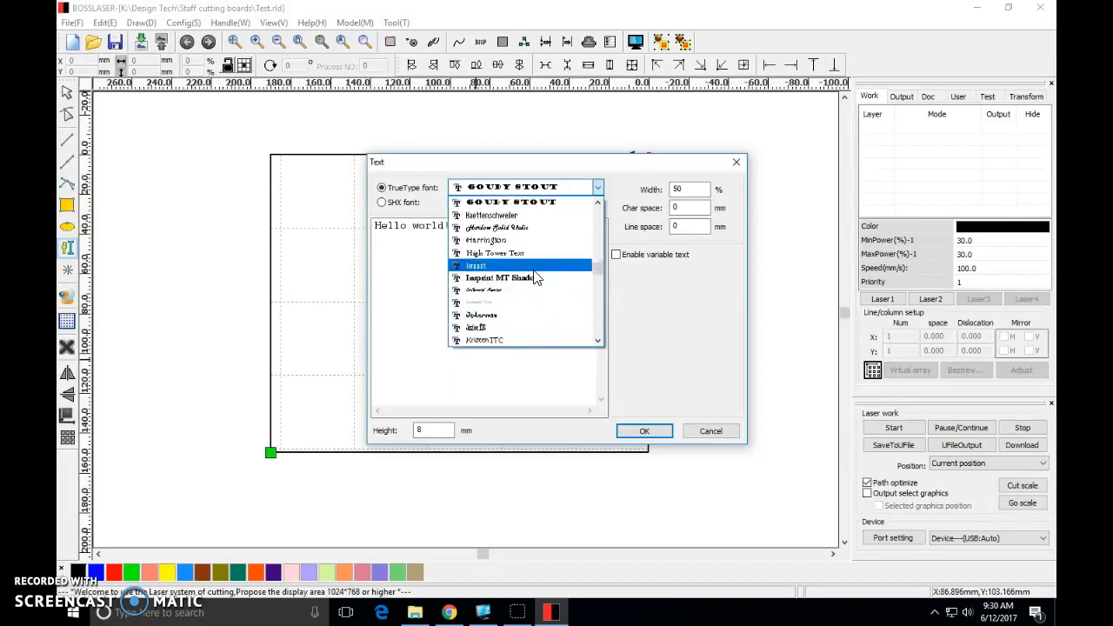
{"action": "left_click", "coordinate": [529, 276]}
{"action": "left_click", "coordinate": [647, 432]}
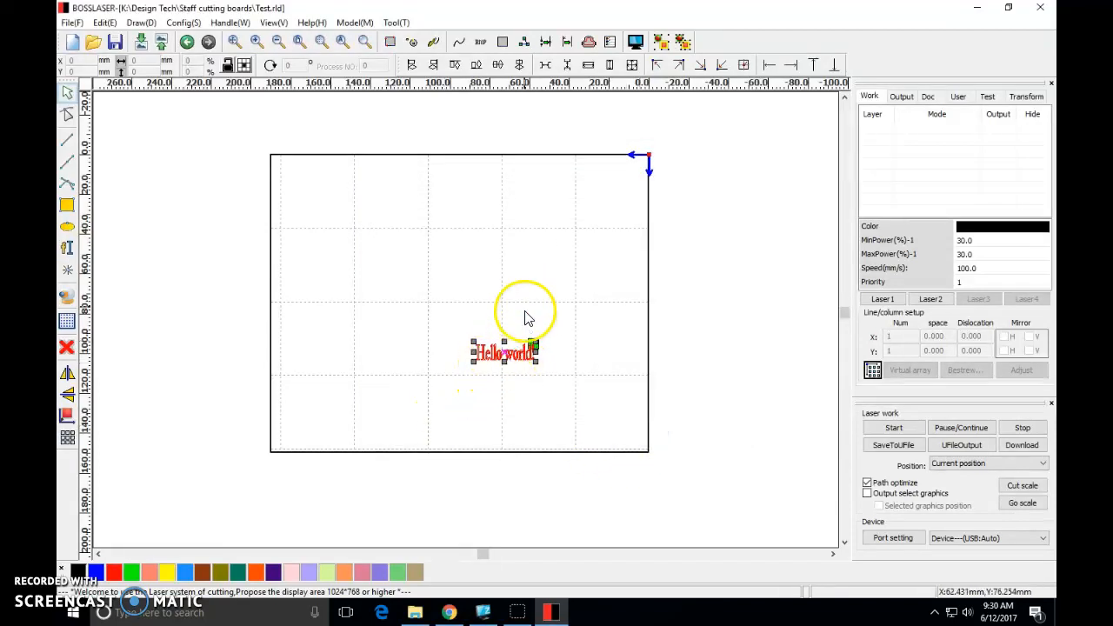
- Move the "Hello world!" text upward to about X 70 mm, Y 86 mm
{"action": "scroll", "coordinate": [502, 360], "scroll_direction": "up", "scroll_amount": 2}
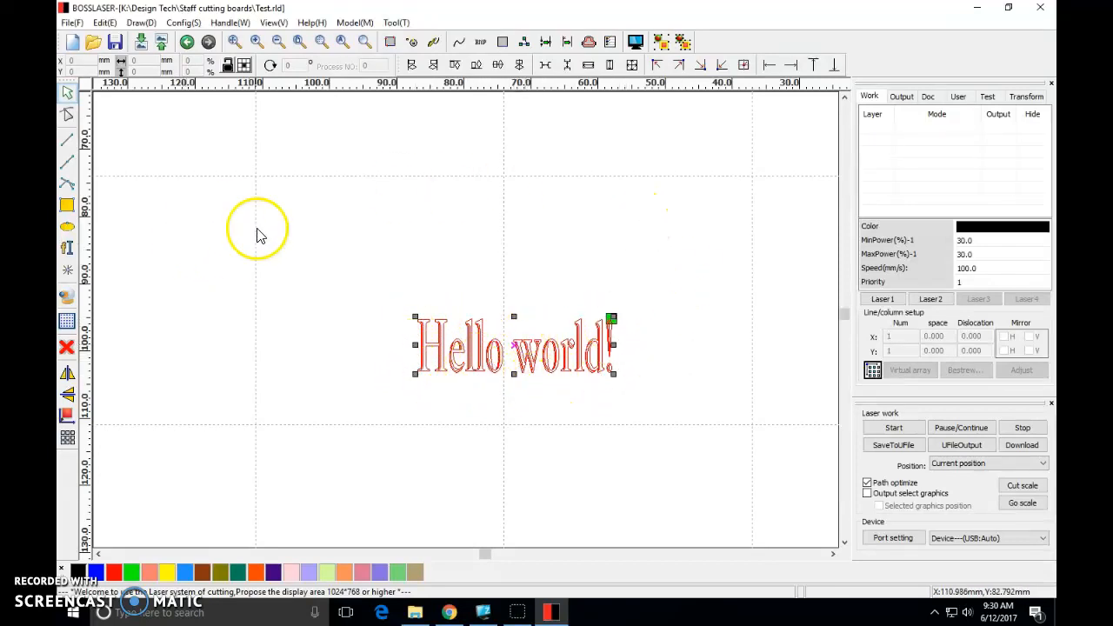
{"action": "left_click", "coordinate": [260, 193]}
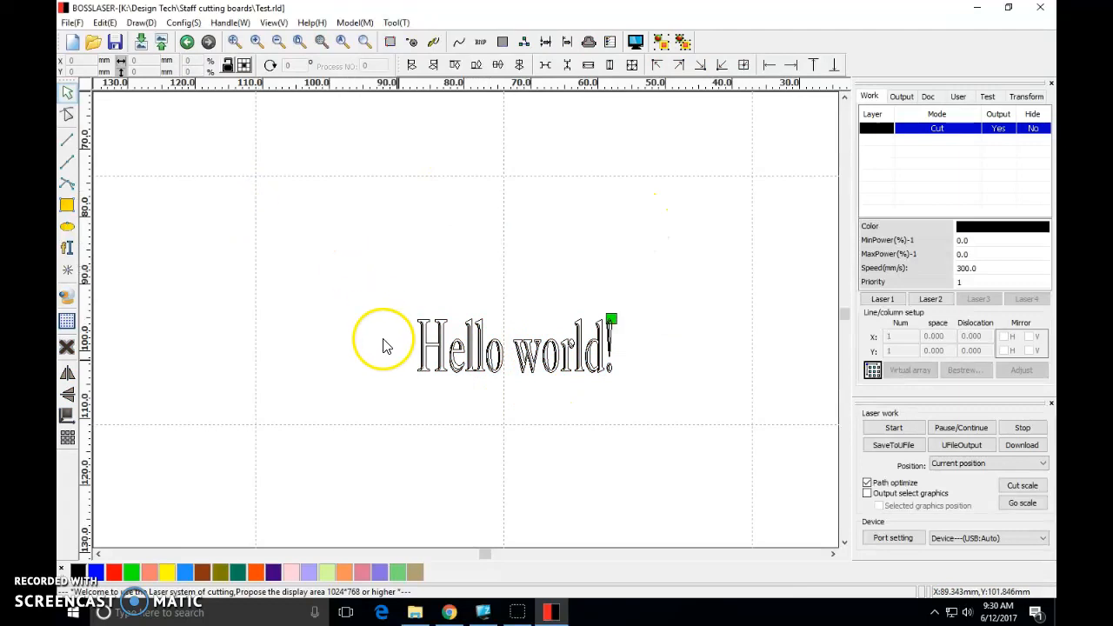
{"action": "left_click", "coordinate": [444, 352]}
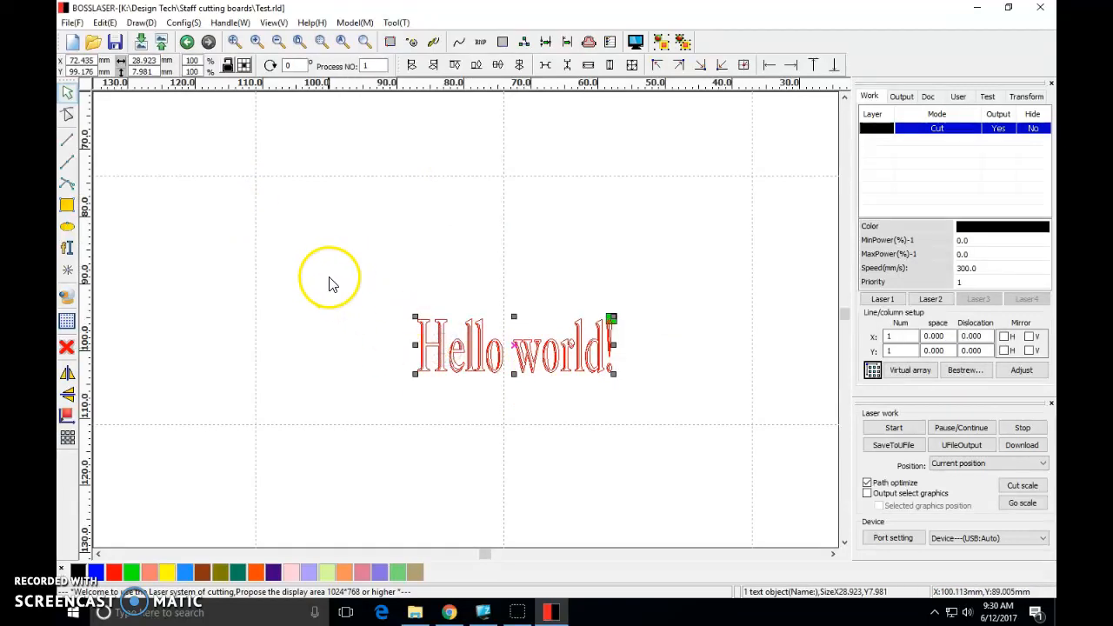
{"action": "left_click", "coordinate": [325, 276]}
{"action": "left_click", "coordinate": [441, 355]}
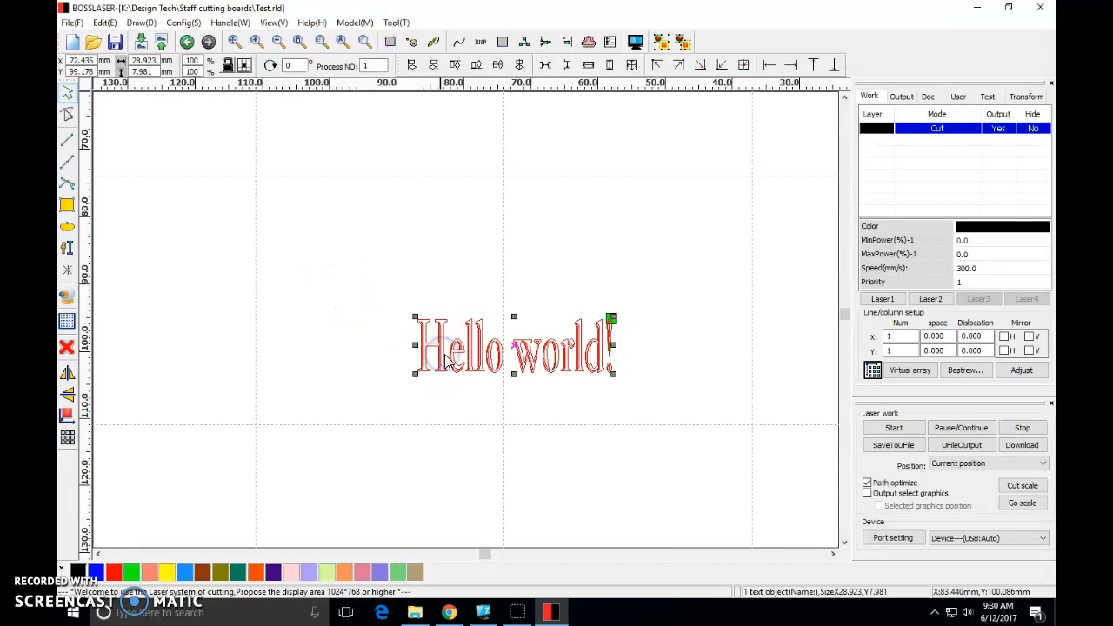
{"action": "left_click", "coordinate": [472, 327]}
{"action": "left_click_drag", "start_coordinate": [471, 326], "coordinate": [486, 236]}
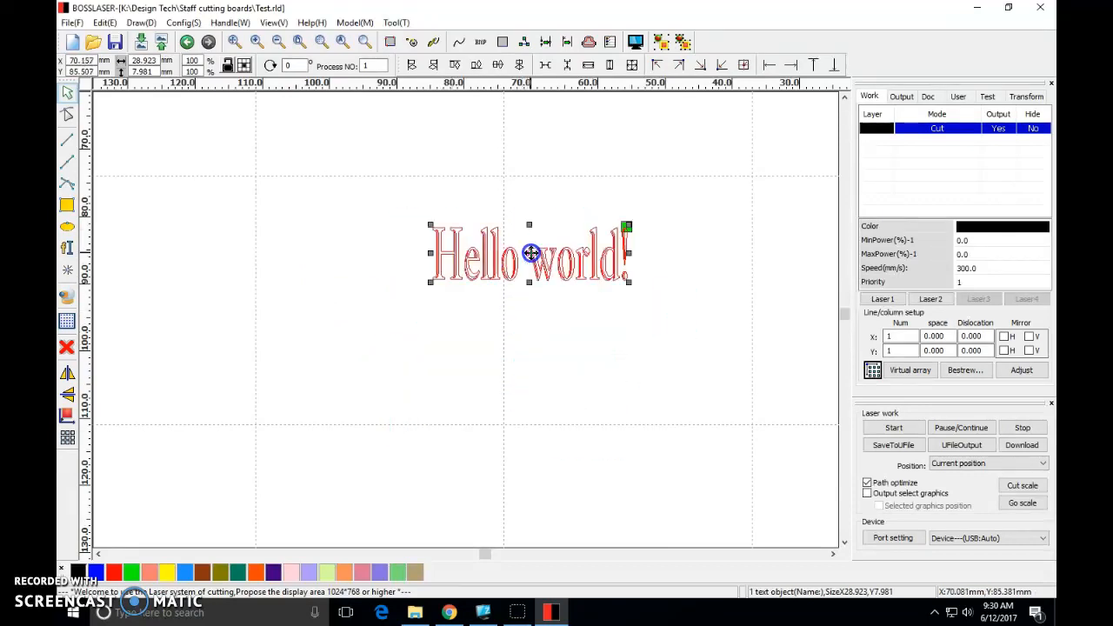
- Enlarge the "Hello world!" text proportionally from its lower-left corner to about 59 by 16 mm
{"action": "left_click_drag", "start_coordinate": [429, 280], "coordinate": [233, 385]}
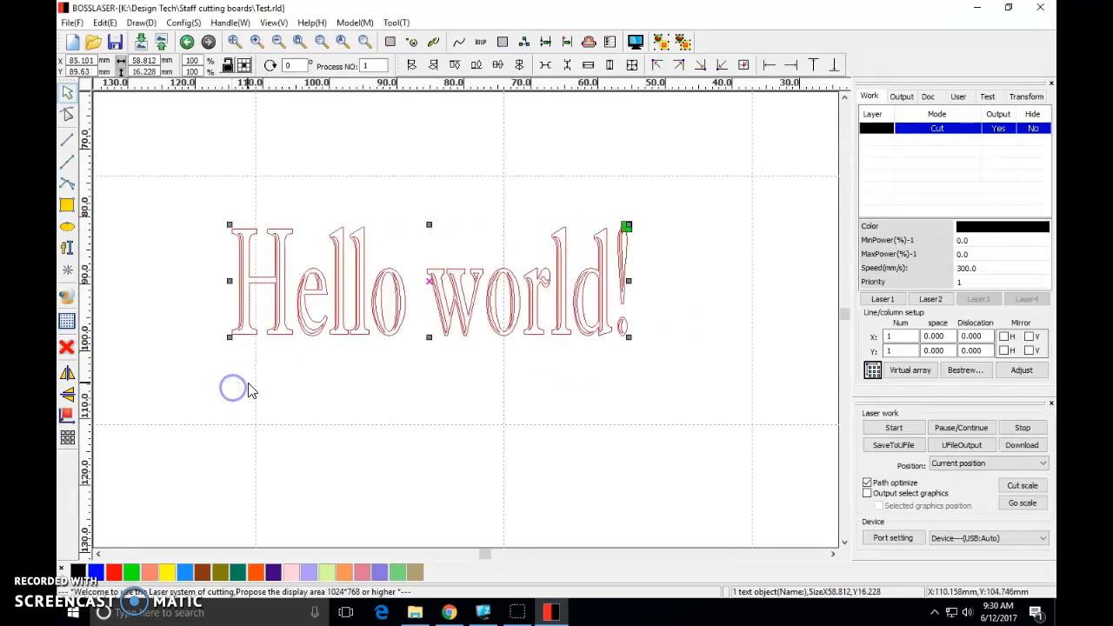
{"action": "scroll", "coordinate": [397, 408], "scroll_direction": "down", "scroll_amount": 5}
{"action": "middle_click_drag", "start_coordinate": [364, 410], "coordinate": [447, 392]}
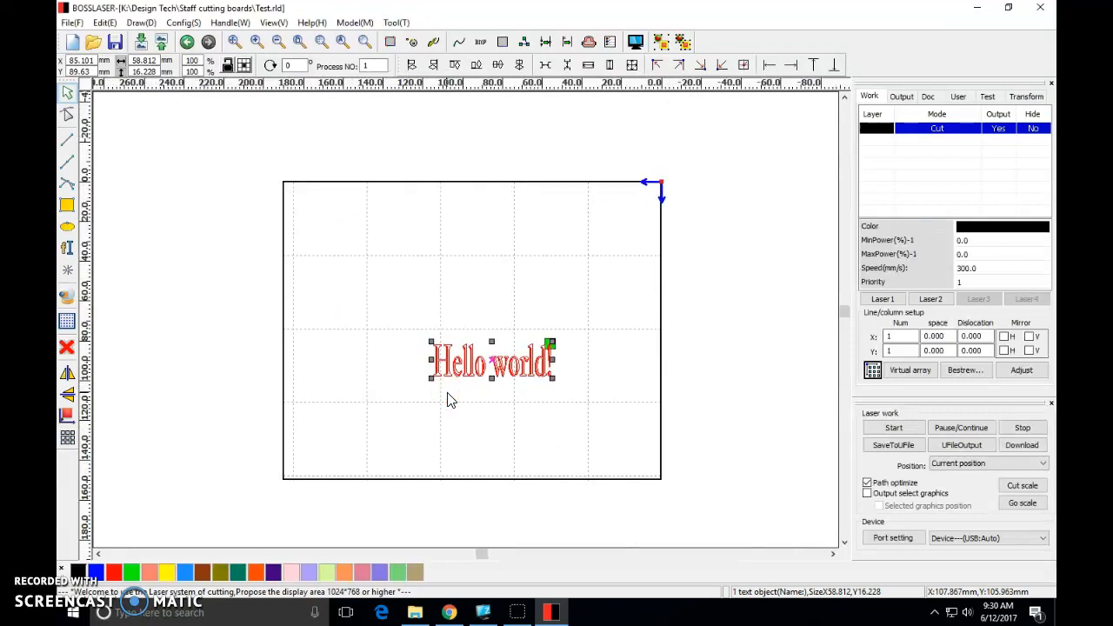
- Align the "Hello world!" text to each of the four page corners in turn, and center it on the page
{"action": "left_click", "coordinate": [655, 65]}
{"action": "left_click", "coordinate": [679, 65]}
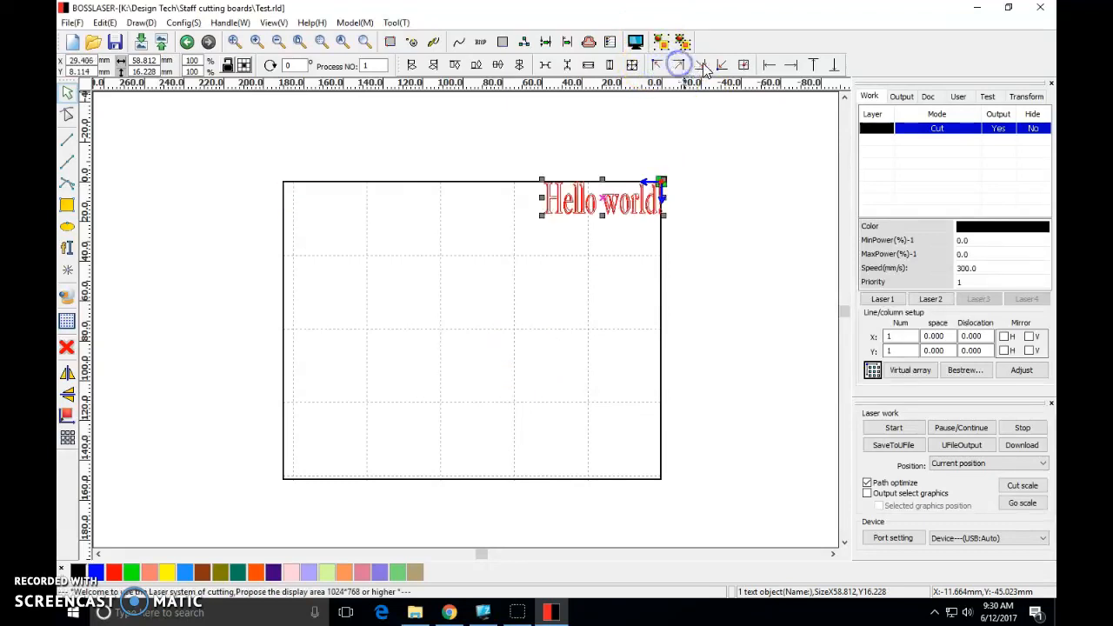
{"action": "left_click", "coordinate": [701, 65]}
{"action": "left_click", "coordinate": [722, 65]}
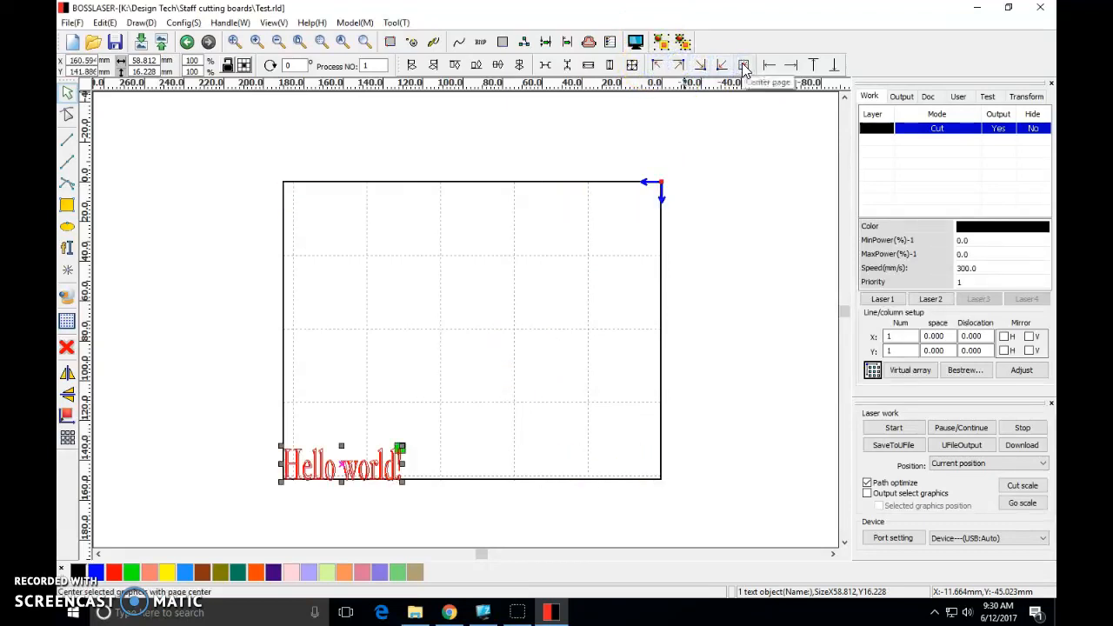
{"action": "left_click", "coordinate": [743, 65]}
{"action": "left_click", "coordinate": [472, 255]}
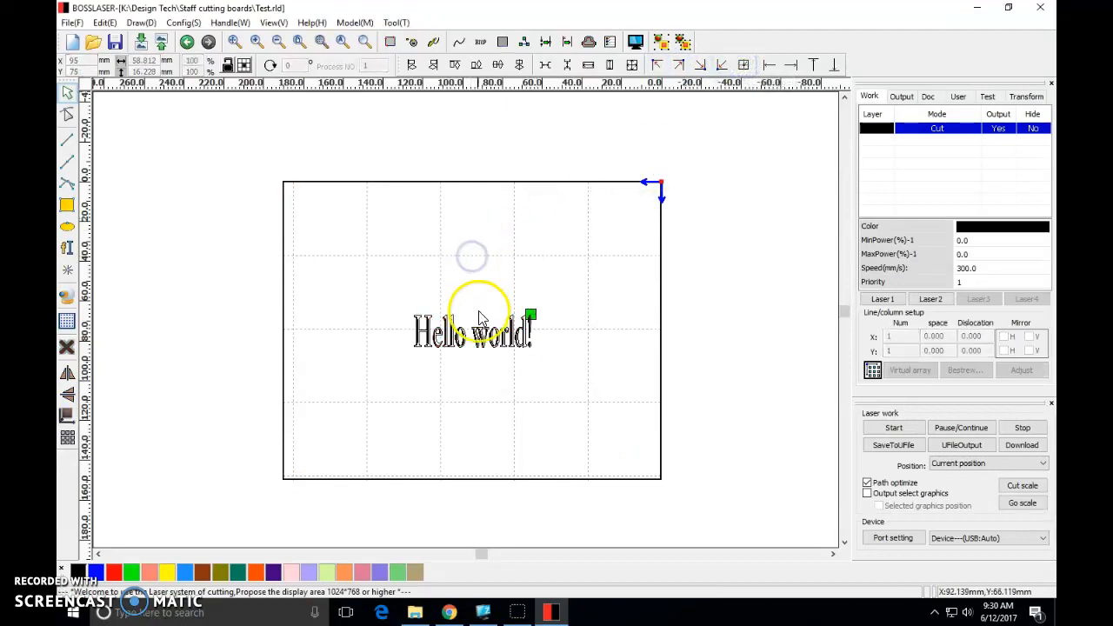
- Nudge the centered text 13 mm left and 3 mm up overall, to X 108 mm, Y 72 mm
{"action": "left_click", "coordinate": [465, 337]}
{"action": "key", "text": "Left"}
{"action": "key", "text": "Left"}
{"action": "key", "text": "Left"}
{"action": "key", "text": "Left"}
{"action": "key", "text": "Left"}
{"action": "key", "text": "Up"}
{"action": "key", "text": "Up"}
{"action": "key", "text": "Up"}
{"action": "key", "text": "Up"}
{"action": "key", "text": "Up"}
{"action": "key", "text": "Up"}
{"action": "key", "text": "Up"}
{"action": "key", "text": "Left"}
{"action": "key", "text": "Left"}
{"action": "key", "text": "Left"}
{"action": "key", "text": "Left"}
{"action": "key", "text": "Down"}
{"action": "key", "text": "Down"}
{"action": "key", "text": "Down"}
{"action": "key", "text": "Down"}
{"action": "key", "text": "Left"}
{"action": "key", "text": "Left"}
{"action": "key", "text": "Left"}
{"action": "key", "text": "Left"}
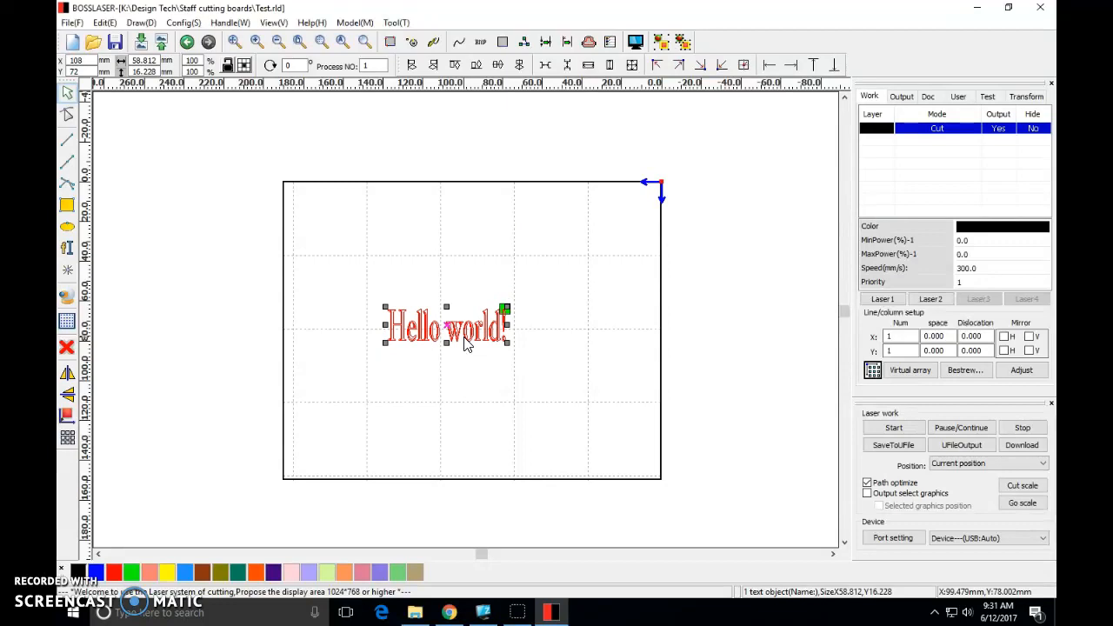
- Move the "Hello world!" text freehand near the page's upper-right corner, to about X 37 mm, Y 16 mm, and deselect it
{"action": "left_click", "coordinate": [445, 322]}
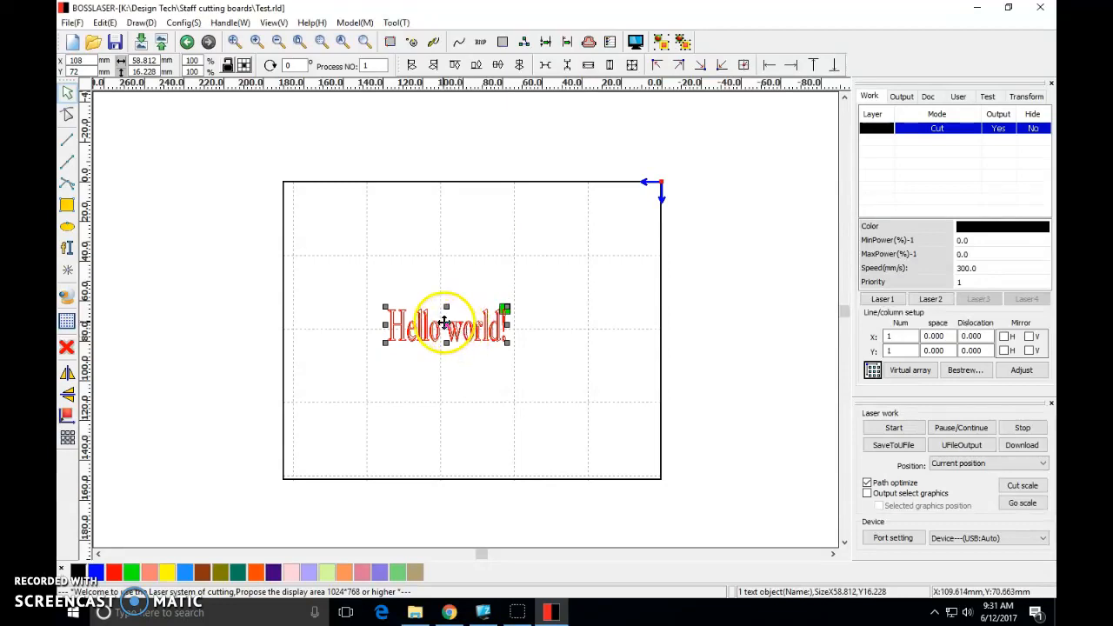
{"action": "left_click_drag", "start_coordinate": [445, 322], "coordinate": [587, 211]}
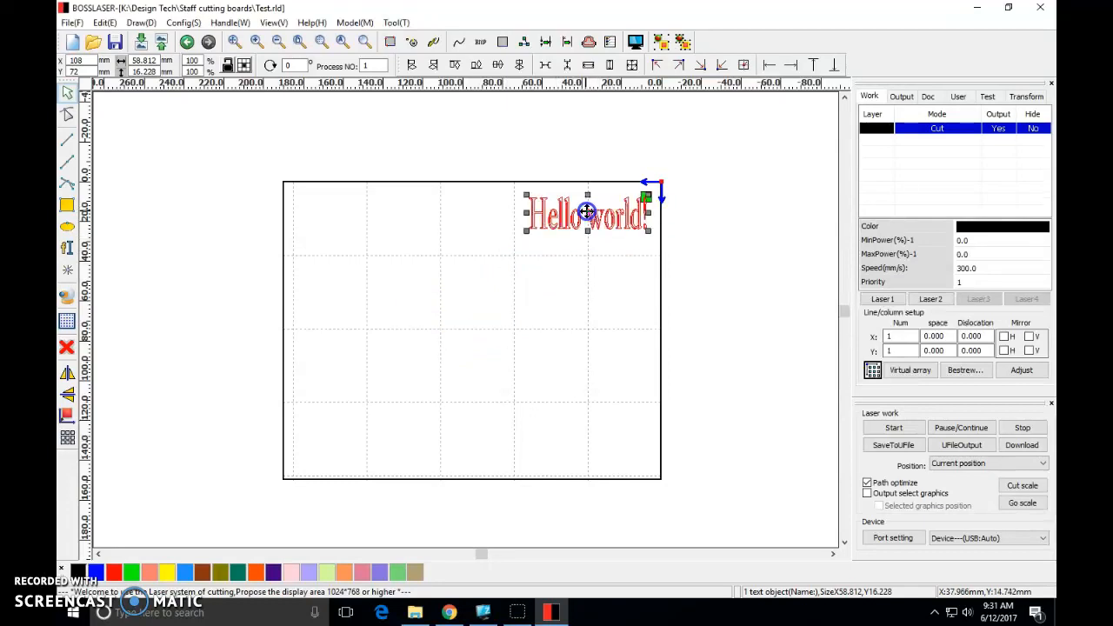
{"action": "left_click", "coordinate": [770, 233]}
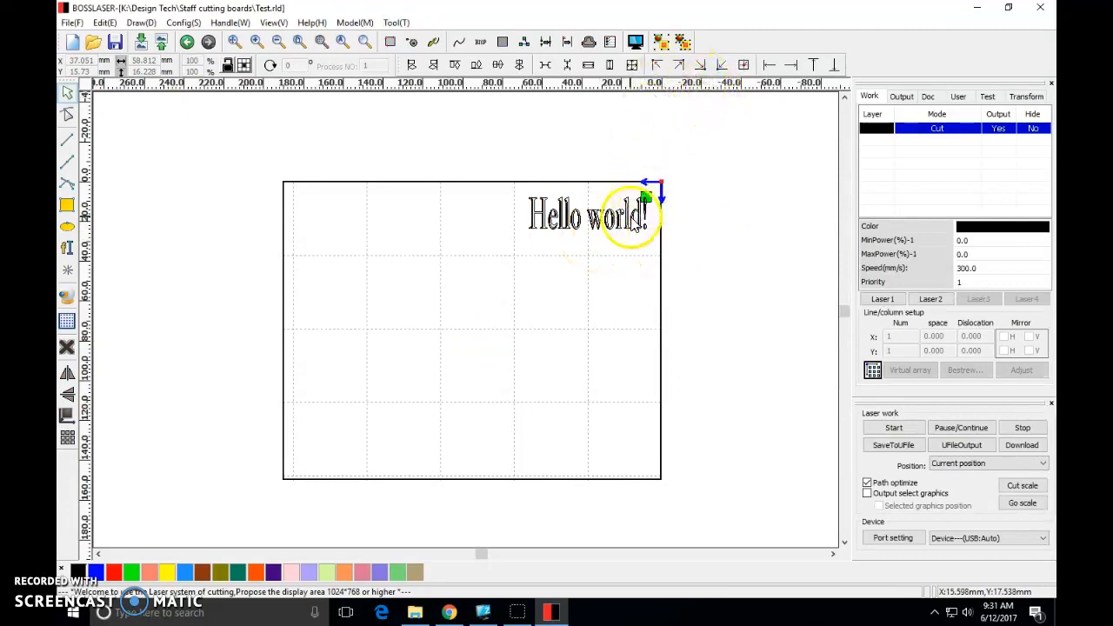
- Align the text to the page's upper-right corner, nudge it 7 mm left and 6 mm down, and leave it selected
{"action": "left_click", "coordinate": [632, 217]}
{"action": "left_click", "coordinate": [678, 65]}
{"action": "key", "text": "Left"}
{"action": "key", "text": "Left"}
{"action": "key", "text": "Left"}
{"action": "key", "text": "Left"}
{"action": "key", "text": "Left"}
{"action": "key", "text": "Left"}
{"action": "key", "text": "Left"}
{"action": "key", "text": "Down"}
{"action": "key", "text": "Down"}
{"action": "key", "text": "Down"}
{"action": "key", "text": "Down"}
{"action": "key", "text": "Down"}
{"action": "key", "text": "Down"}
{"action": "left_click", "coordinate": [566, 273]}
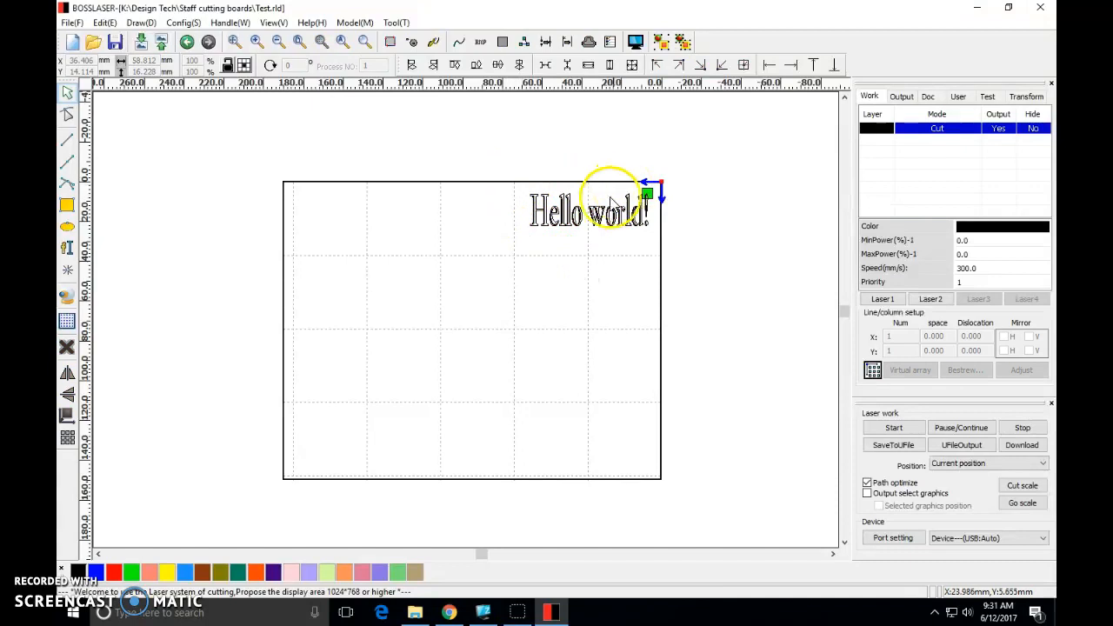
{"action": "left_click", "coordinate": [570, 224]}
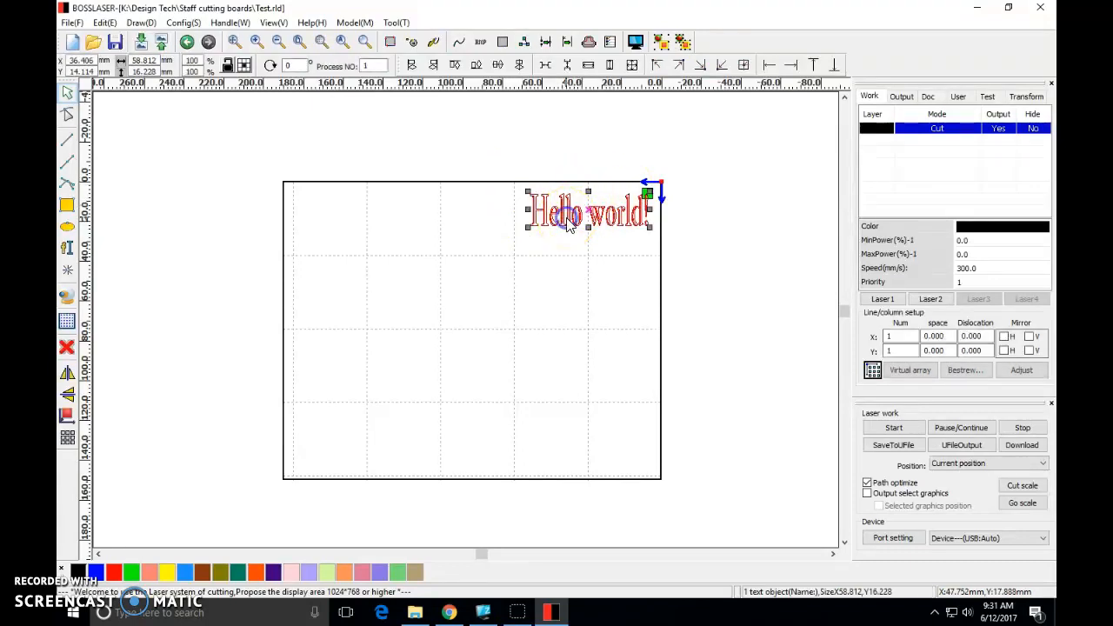